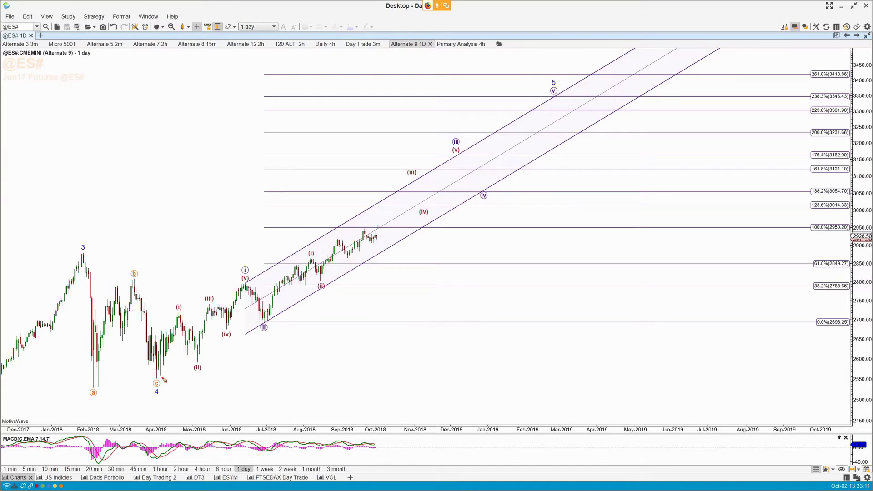
# Sketch the daily wave path, circle the (iii) and (v) targets, then clear the red markings.
pyautogui.moveTo(162, 379)
pyautogui.mouseDown()
pyautogui.moveTo(199, 337)
pyautogui.moveTo(259, 319)
pyautogui.moveTo(269, 331)
pyautogui.moveTo(308, 257)
pyautogui.moveTo(321, 284)
pyautogui.mouseUp()
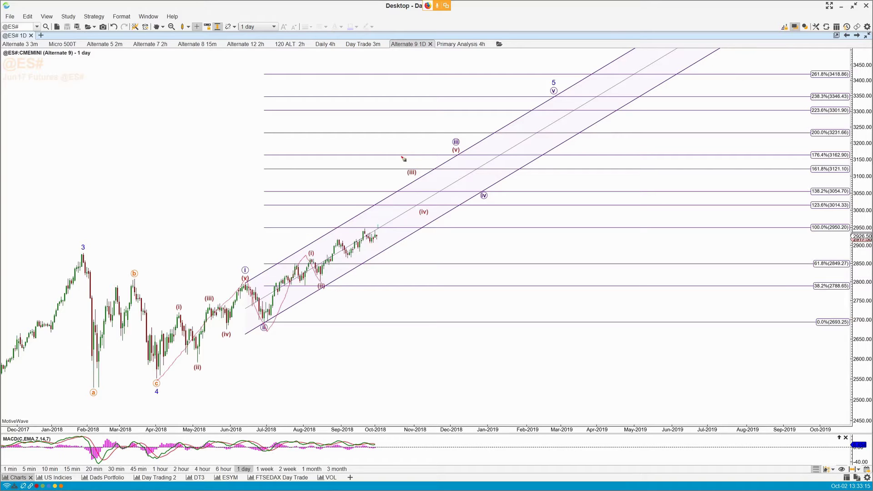
pyautogui.moveTo(414, 165); pyautogui.dragTo(416, 164)
pyautogui.moveTo(467, 143); pyautogui.dragTo(452, 155)
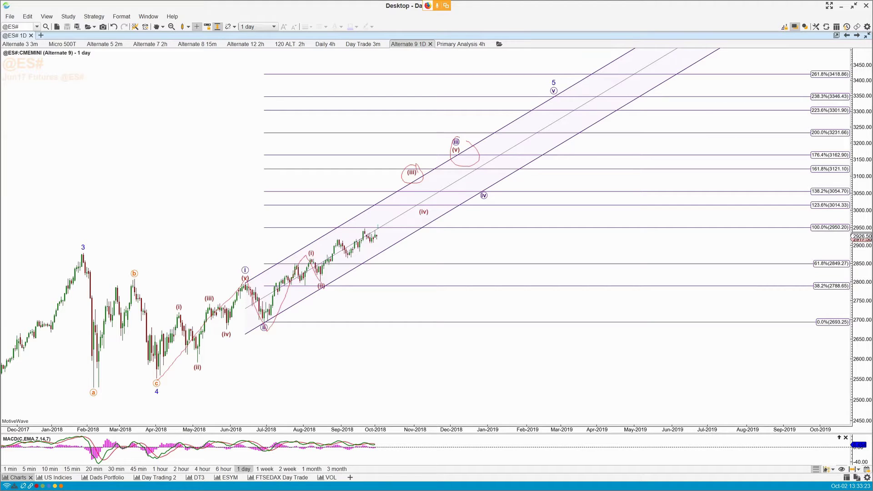
pyautogui.press('Escape')
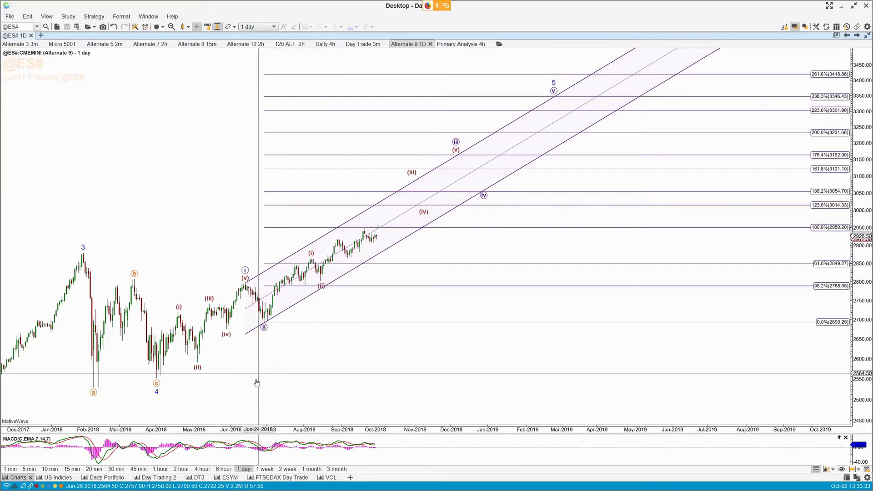
# Switch to the 4-hour chart, trace the advance from the (ii) low, and mark the wave 2–5 levels.
pyautogui.click(203, 470)
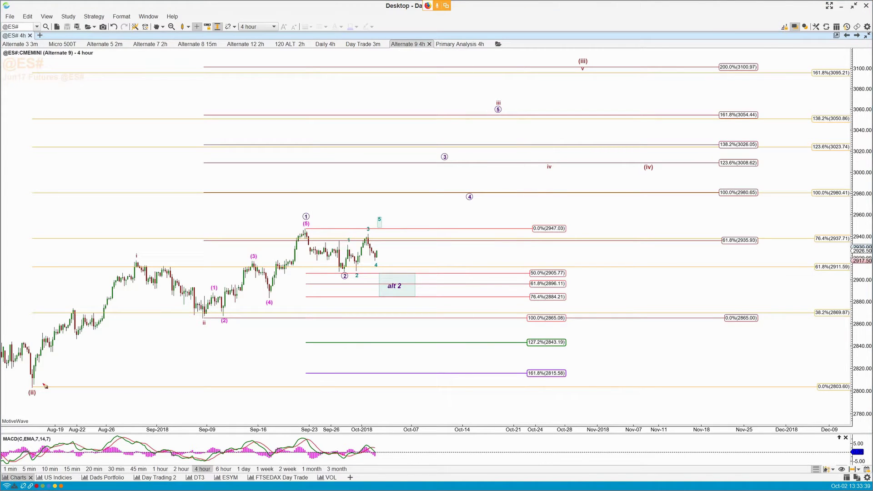
pyautogui.moveTo(31, 391)
pyautogui.mouseDown()
pyautogui.moveTo(164, 267)
pyautogui.moveTo(254, 266)
pyautogui.moveTo(326, 248)
pyautogui.moveTo(339, 276)
pyautogui.mouseUp()
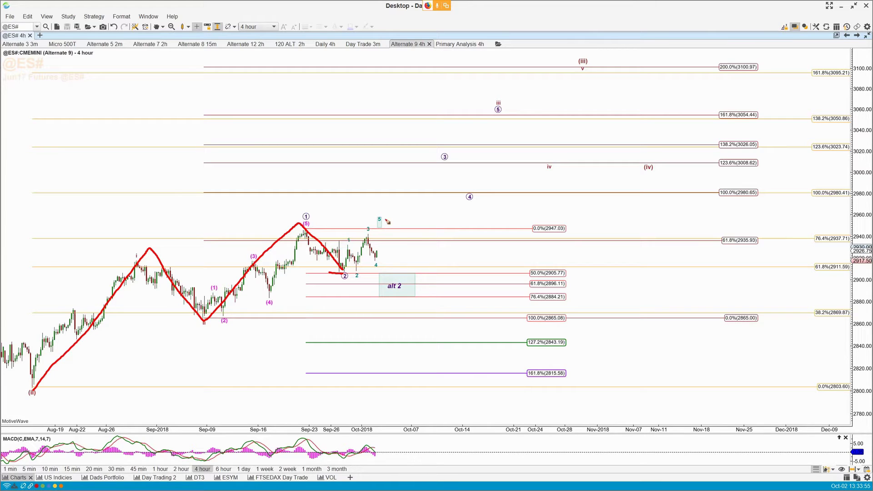
pyautogui.moveTo(382, 215)
pyautogui.mouseDown()
pyautogui.moveTo(385, 231)
pyautogui.moveTo(382, 215)
pyautogui.mouseUp()
pyautogui.moveTo(374, 261); pyautogui.dragTo(369, 237)
pyautogui.moveTo(354, 272); pyautogui.dragTo(357, 275)
# Sketch the next rise toward the circled 5, clear the markings, and show the 1-hour chart.
pyautogui.moveTo(377, 256)
pyautogui.mouseDown()
pyautogui.moveTo(388, 224)
pyautogui.moveTo(393, 253)
pyautogui.moveTo(451, 159)
pyautogui.moveTo(494, 119)
pyautogui.moveTo(560, 130)
pyautogui.moveTo(575, 71)
pyautogui.mouseUp()
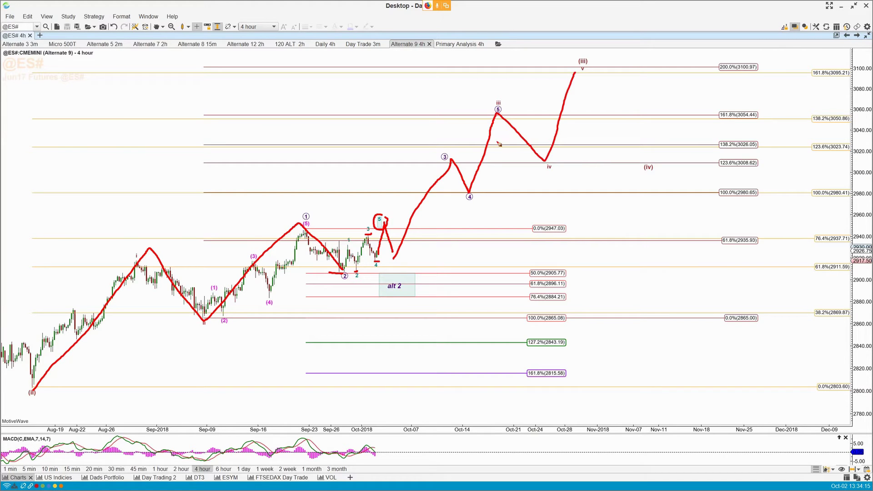
pyautogui.press('Escape')
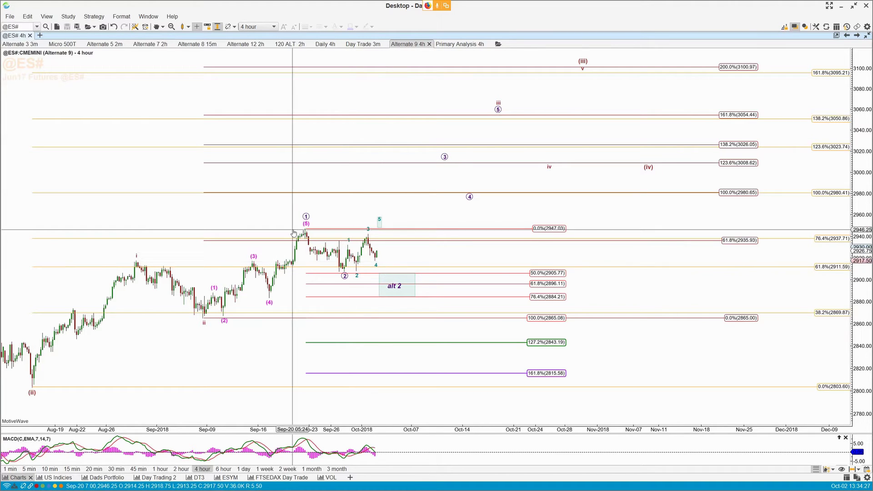
pyautogui.click(159, 469)
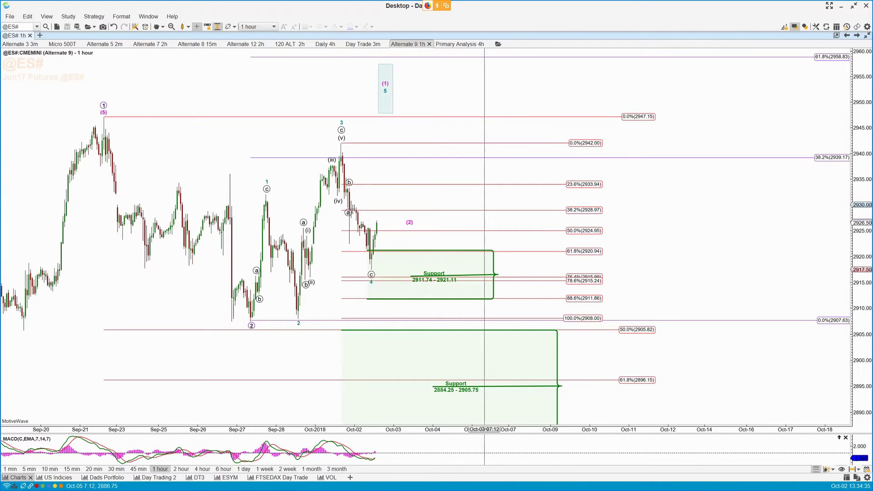
# Compress the 1-hour price scale so the higher target levels are visible.
pyautogui.scroll(-2, 506, 379)
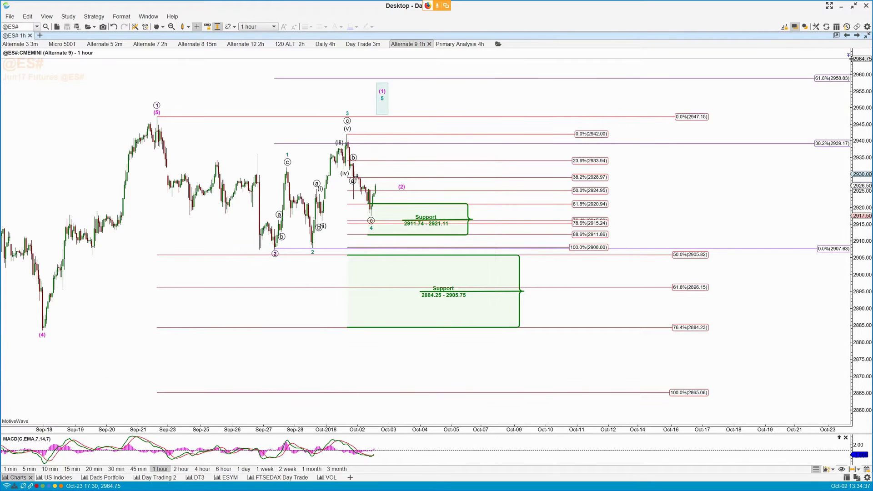
pyautogui.moveTo(849, 57); pyautogui.dragTo(850, 162)
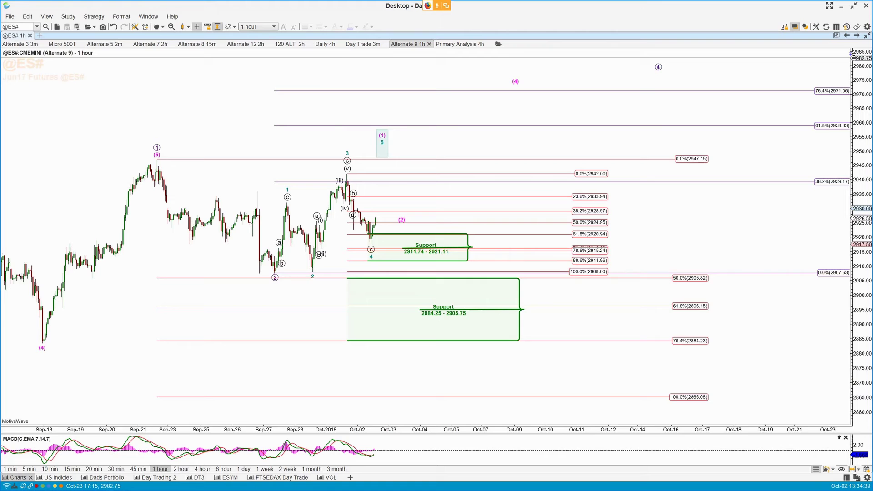
pyautogui.scroll(1, 850, 57)
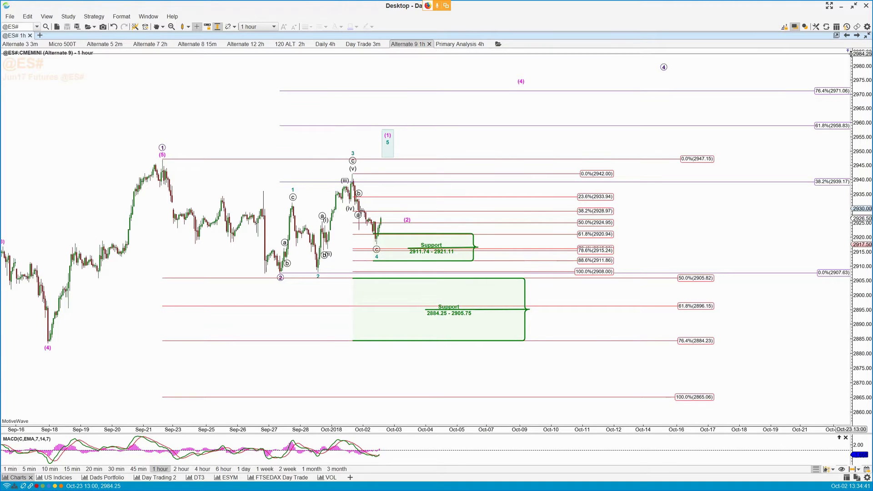
pyautogui.moveTo(850, 52); pyautogui.dragTo(860, 173)
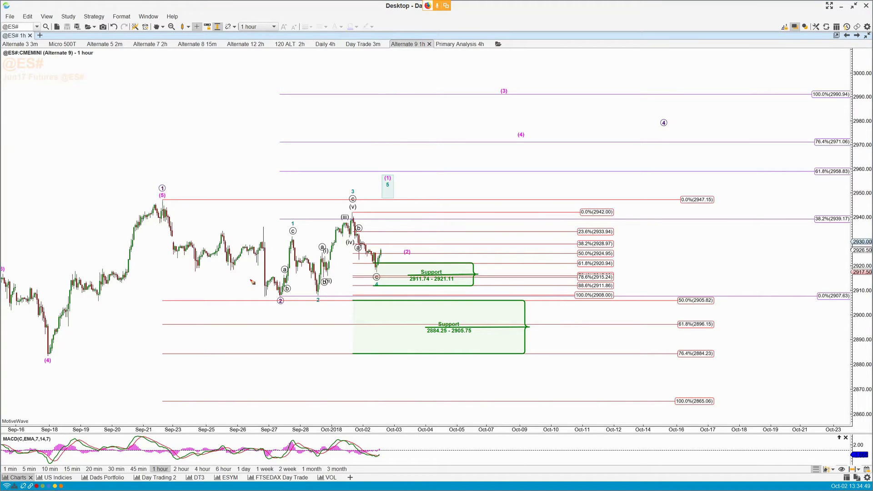
# Mark the wave ② low, upper support zone, wave c low, 78.6% retracement and wave 3 high.
pyautogui.moveTo(289, 296); pyautogui.dragTo(260, 295)
pyautogui.moveTo(404, 270); pyautogui.dragTo(412, 269)
pyautogui.moveTo(403, 278)
pyautogui.mouseDown()
pyautogui.moveTo(416, 282)
pyautogui.moveTo(410, 288)
pyautogui.mouseUp()
pyautogui.moveTo(373, 261); pyautogui.dragTo(379, 272)
pyautogui.moveTo(542, 275); pyautogui.dragTo(560, 277)
pyautogui.moveTo(343, 213)
pyautogui.mouseDown()
pyautogui.moveTo(396, 192)
pyautogui.moveTo(387, 184)
pyautogui.mouseUp()
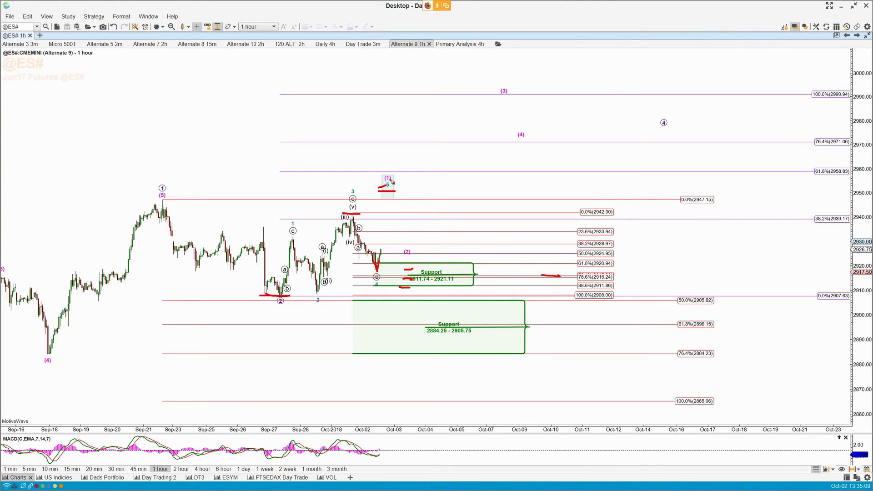
# Mark the 61.8% 2958.83 target line and circle the wave ① high and wave ② low.
pyautogui.moveTo(766, 162); pyautogui.dragTo(769, 189)
pyautogui.moveTo(818, 179); pyautogui.dragTo(833, 179)
pyautogui.moveTo(479, 173); pyautogui.dragTo(504, 173)
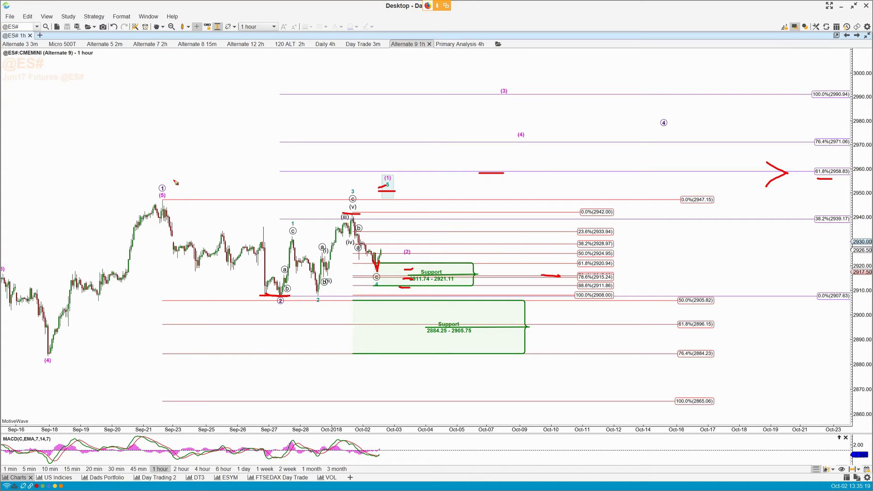
pyautogui.moveTo(174, 171); pyautogui.dragTo(175, 178)
pyautogui.moveTo(287, 287)
pyautogui.mouseDown()
pyautogui.moveTo(282, 313)
pyautogui.moveTo(291, 279)
pyautogui.mouseUp()
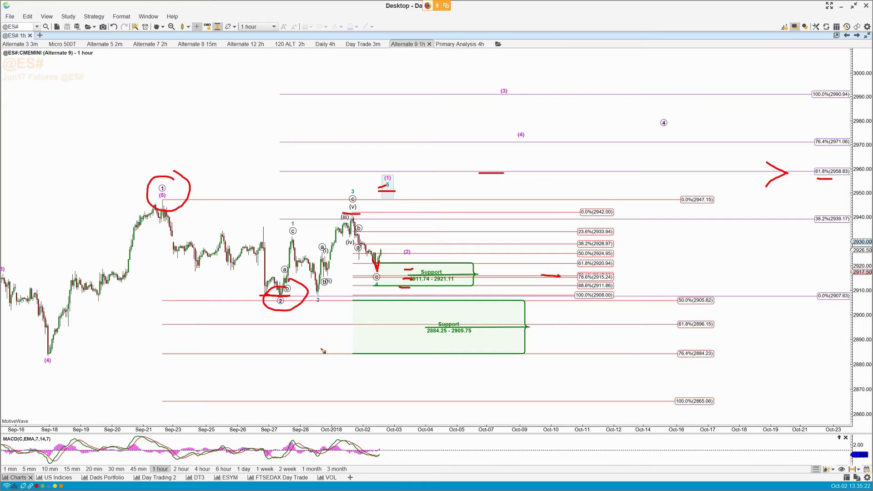
pyautogui.moveTo(392, 172); pyautogui.dragTo(406, 171)
# Erase all the red pen markings from the 1-hour chart.
pyautogui.press('Escape')
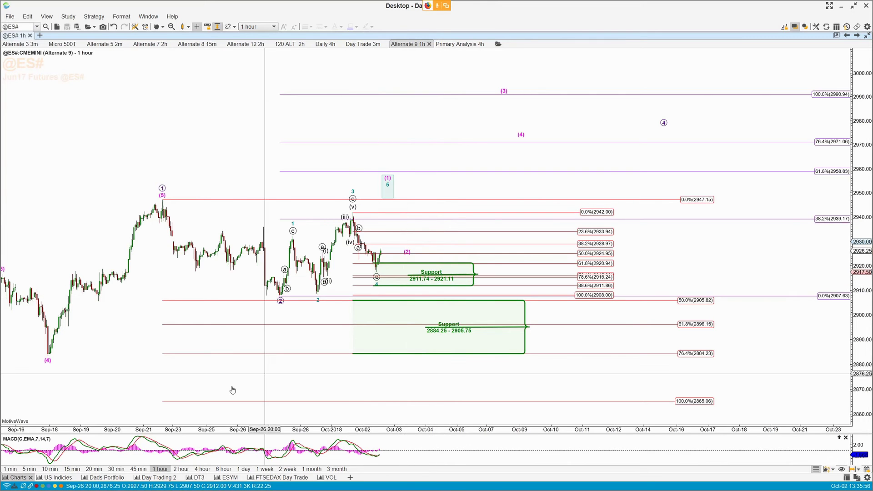
# On the 15-minute chart, mark 161.8%, circle 2958.83, and sketch the rally into the wave (1) box.
pyautogui.click(72, 469)
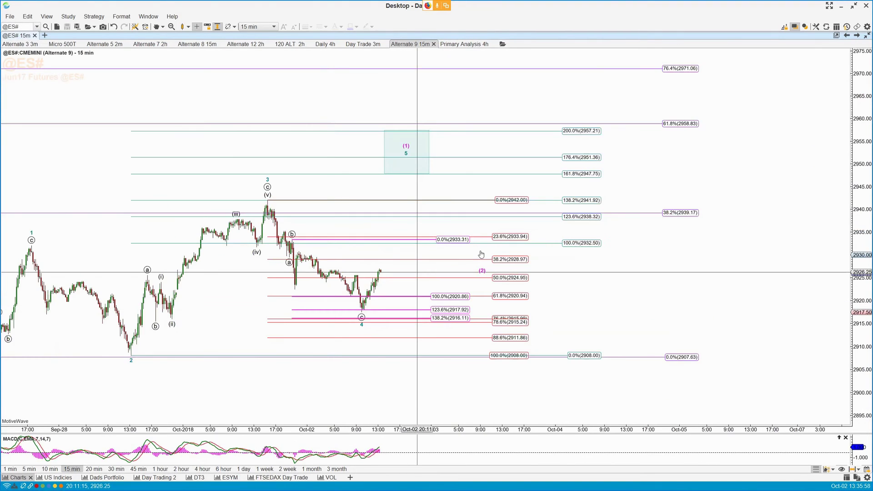
pyautogui.moveTo(583, 282); pyautogui.dragTo(600, 283)
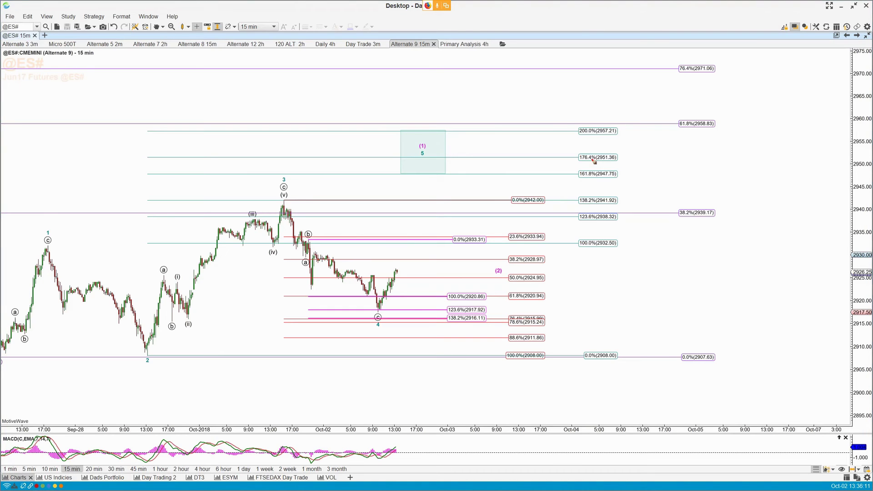
pyautogui.moveTo(616, 174)
pyautogui.mouseDown()
pyautogui.moveTo(631, 173)
pyautogui.moveTo(627, 156)
pyautogui.mouseUp()
pyautogui.moveTo(710, 110); pyautogui.dragTo(713, 114)
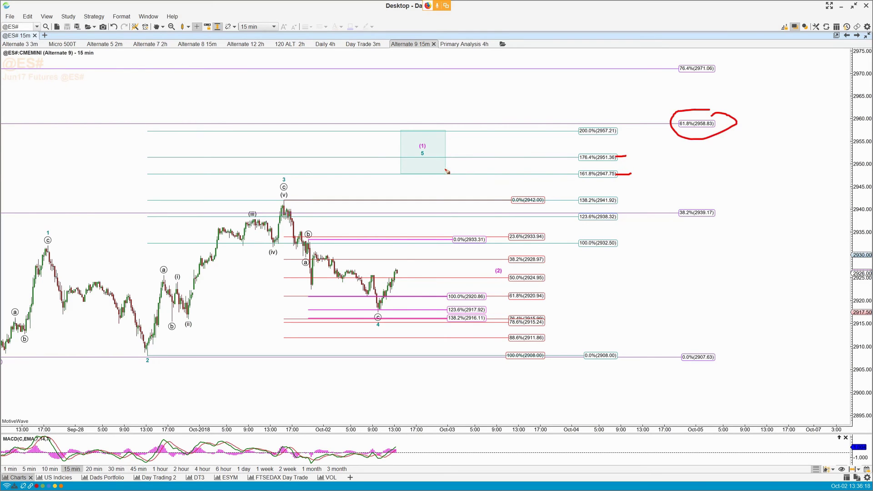
pyautogui.moveTo(376, 307)
pyautogui.mouseDown()
pyautogui.moveTo(419, 222)
pyautogui.moveTo(454, 200)
pyautogui.moveTo(477, 144)
pyautogui.mouseUp()
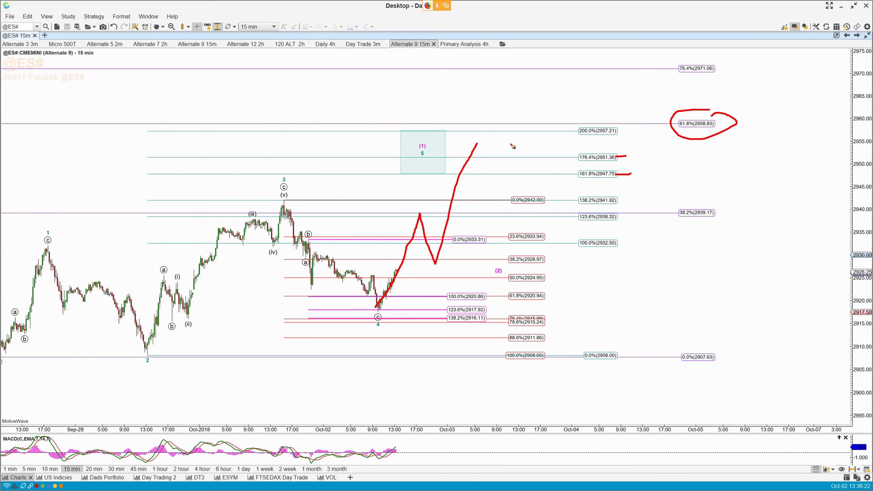
pyautogui.moveTo(429, 168); pyautogui.dragTo(447, 169)
# Clear the ES markings, inspect the projected wave (2) point, then open the NQ daily workspace.
pyautogui.press('Escape')
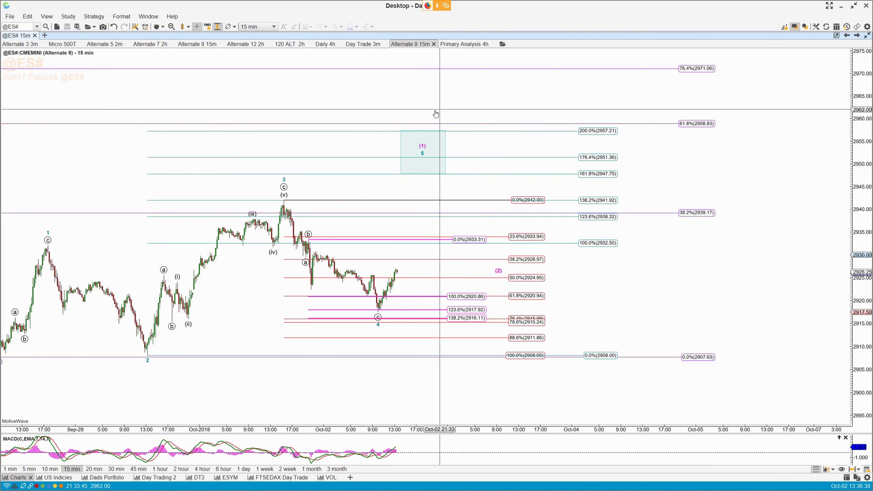
pyautogui.click(499, 272)
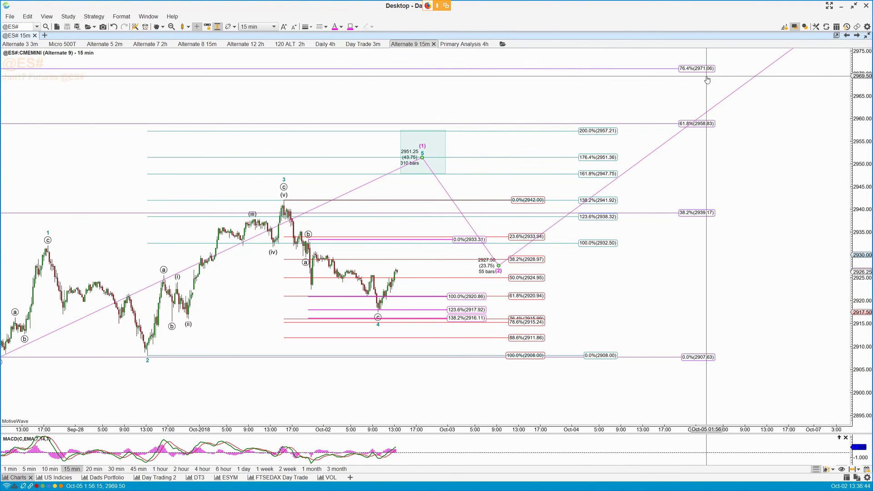
pyautogui.click(381, 410)
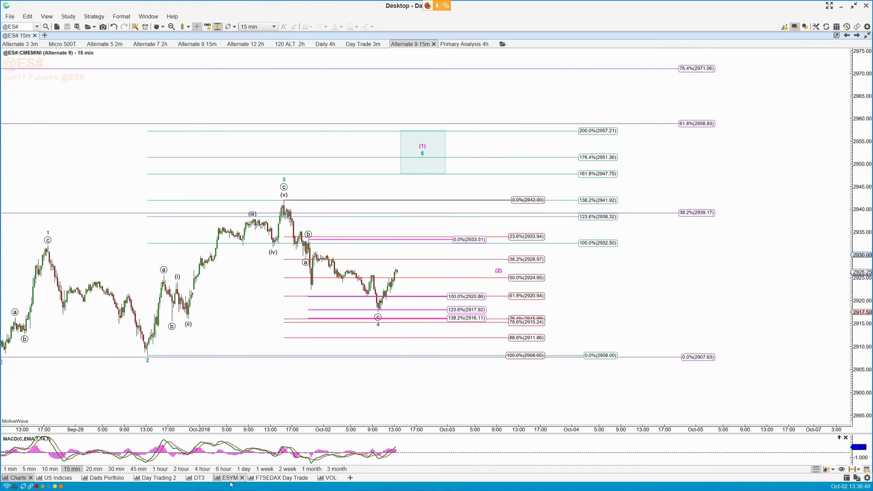
pyautogui.click(200, 477)
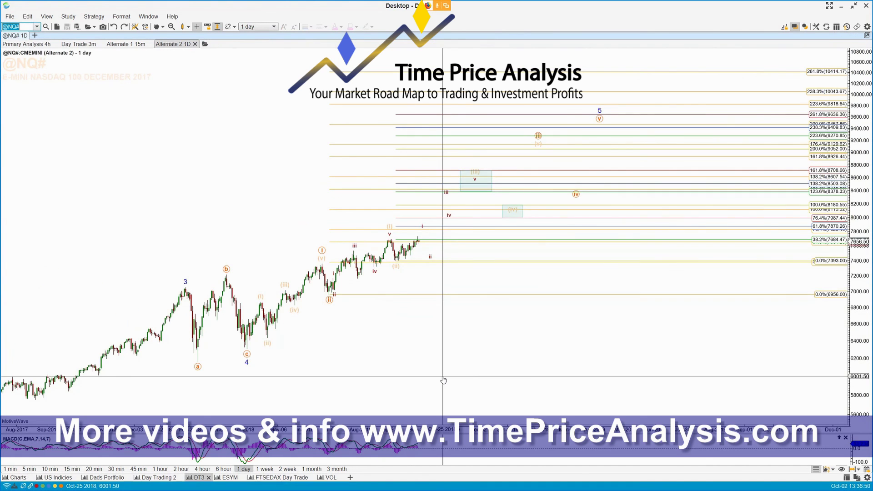